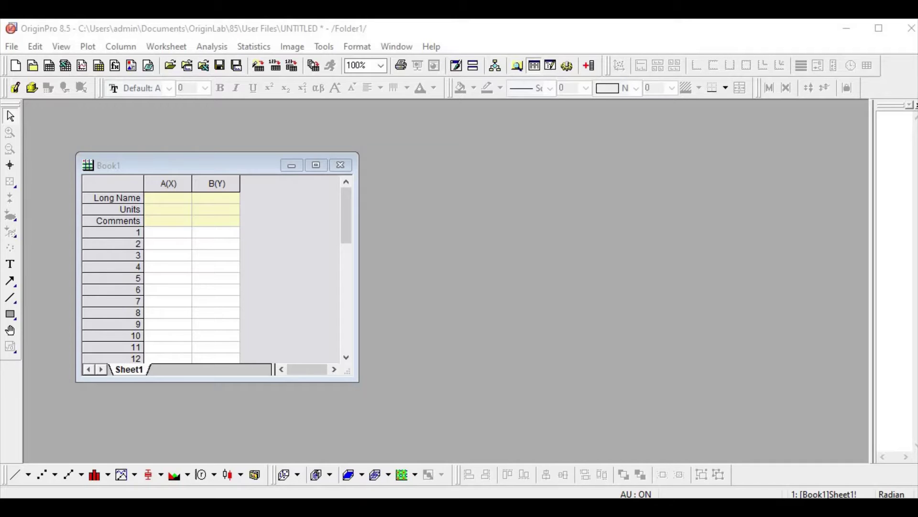
Step: Enter 1, 2, 3 in column A and extend the series to 10
click(177, 233)
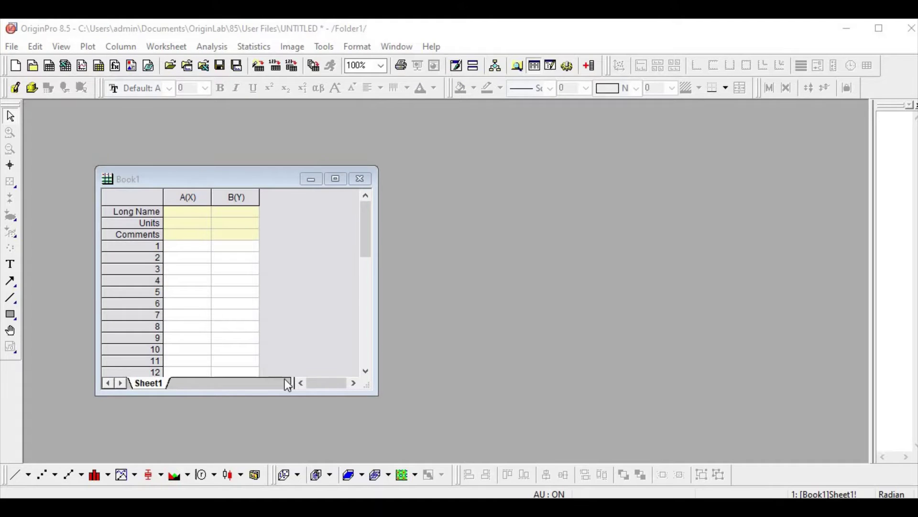
click(184, 244)
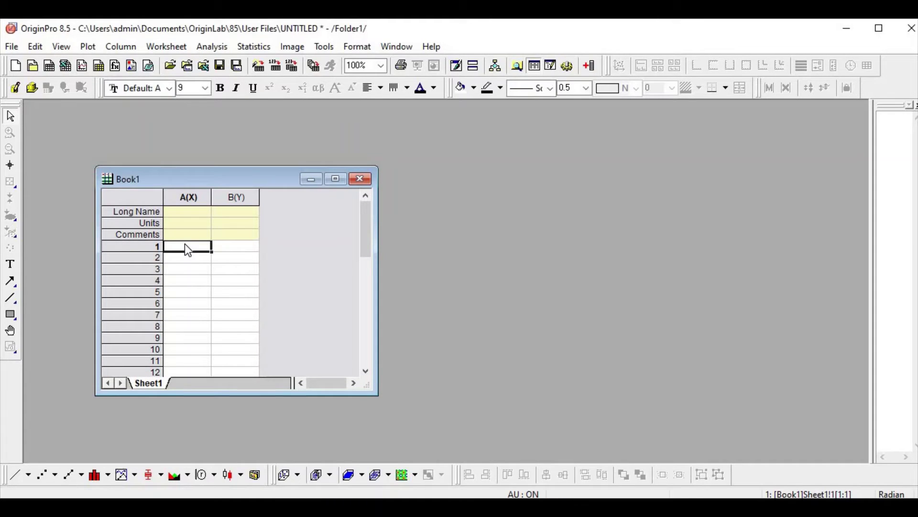
text(1)
key(Return)
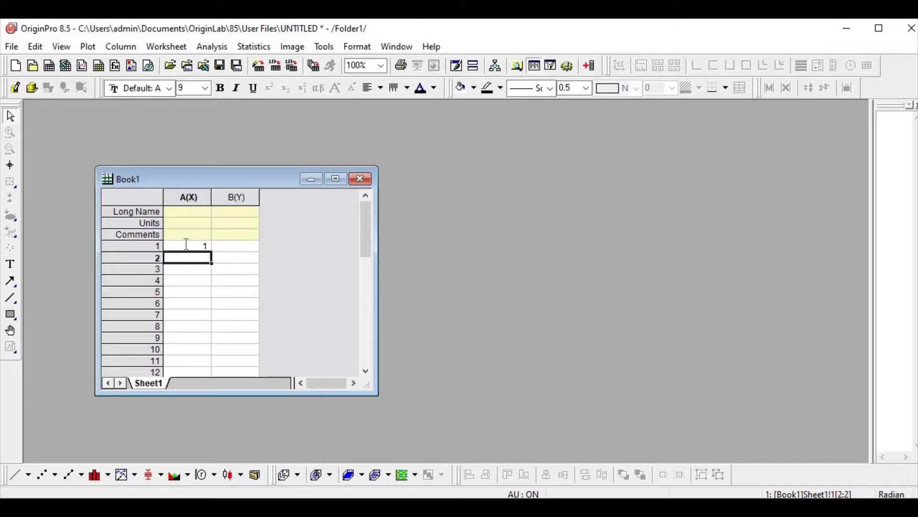
text(2)
key(Return)
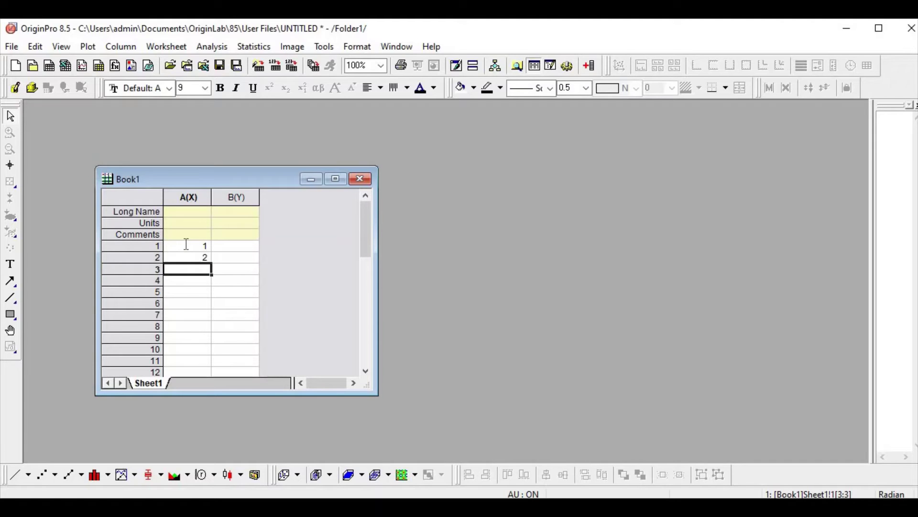
text(3)
key(Return)
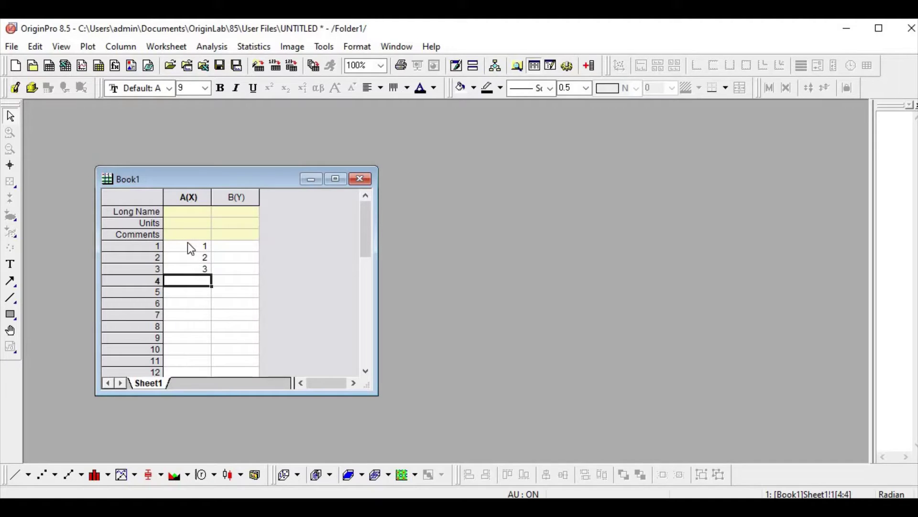
drag(189, 246, 210, 352)
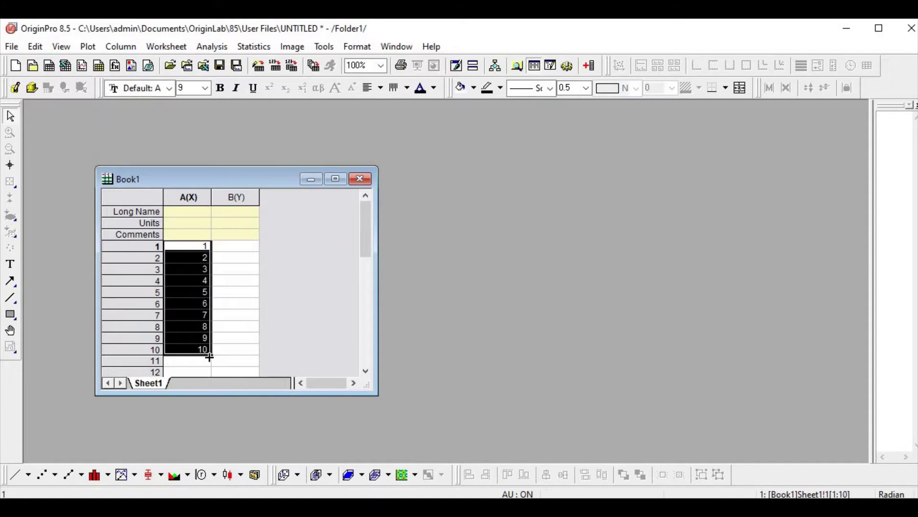
Step: Enter 500, 800, 1000 in column B and extend the series down to row 10
click(238, 246)
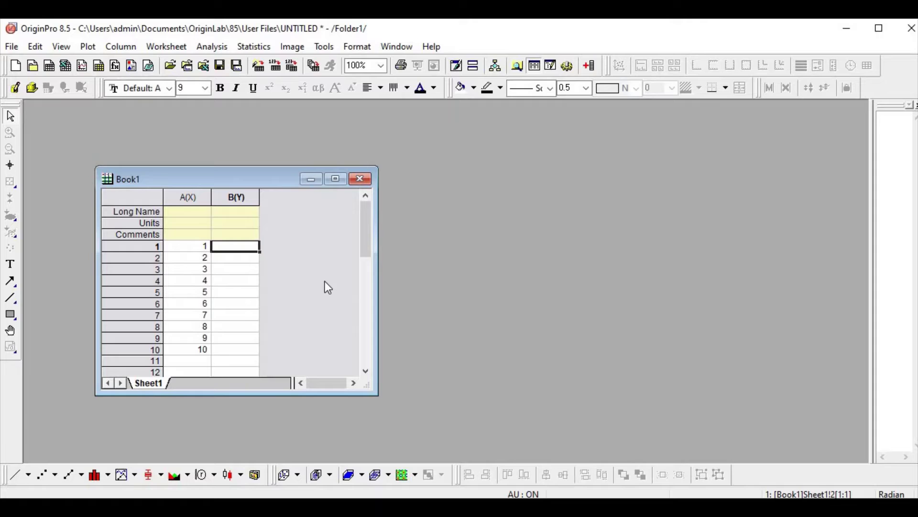
text(500)
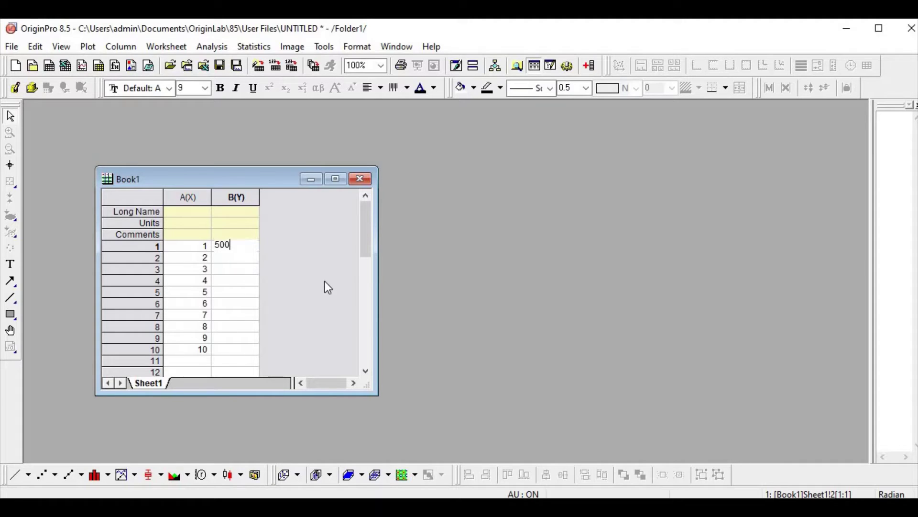
key(Return)
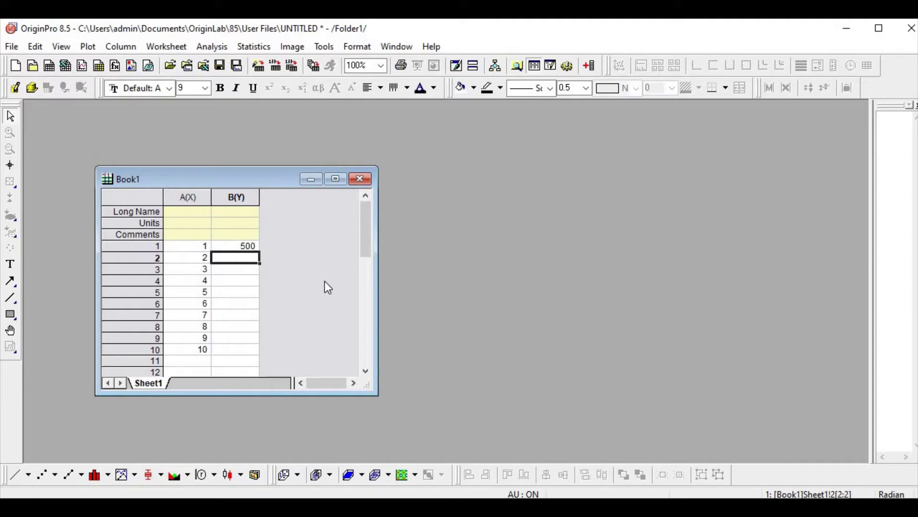
text(800)
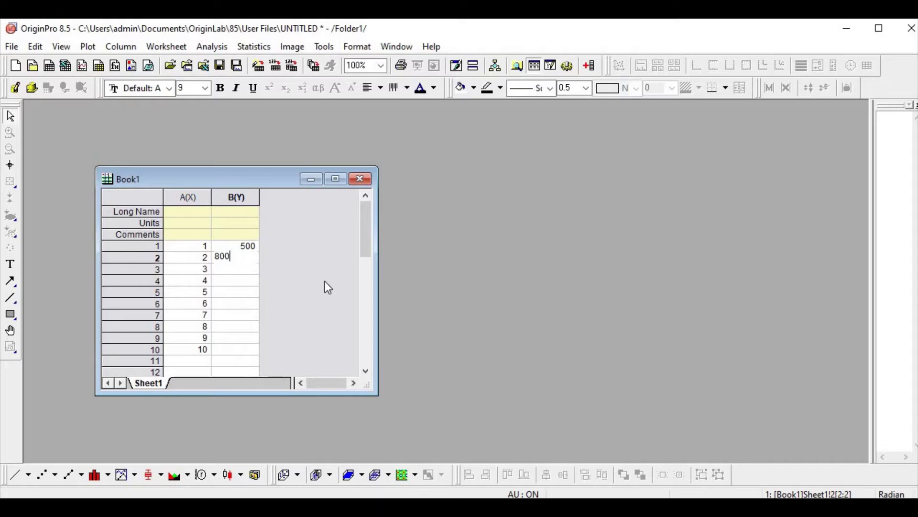
key(Return)
text(10)
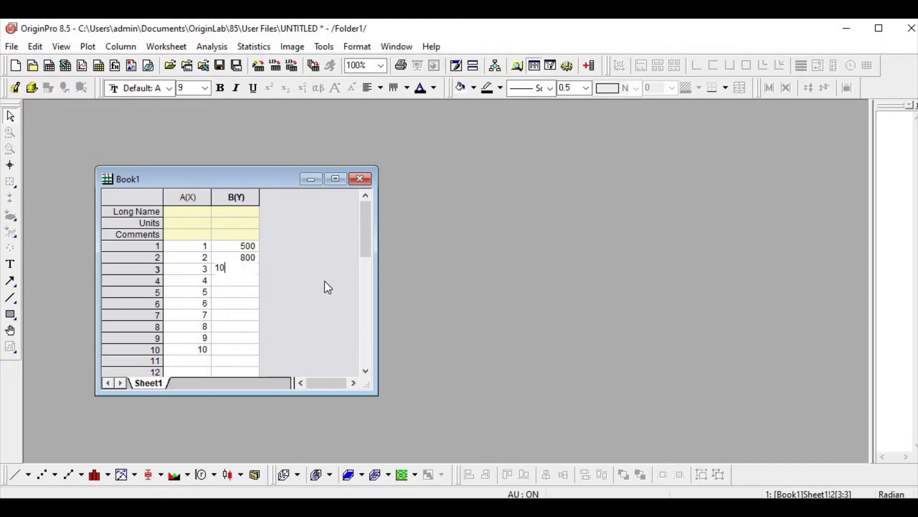
text(00)
key(Return)
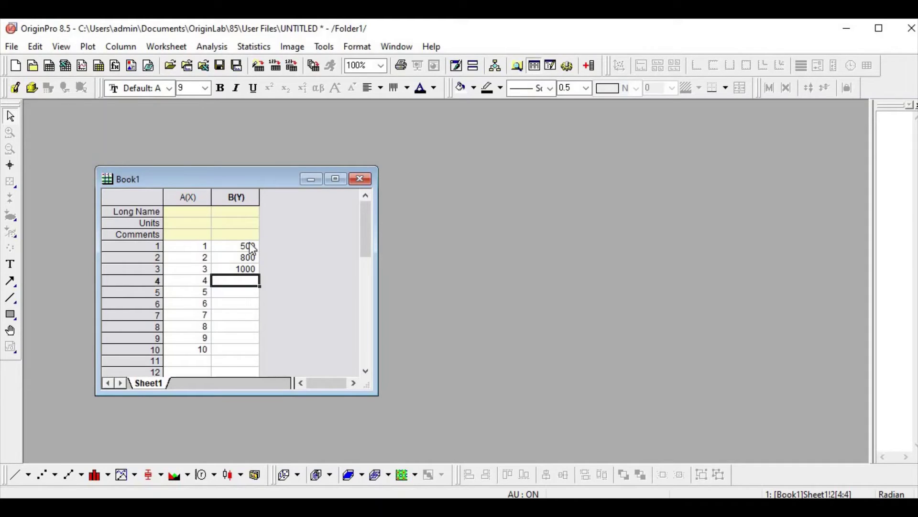
drag(239, 248, 258, 355)
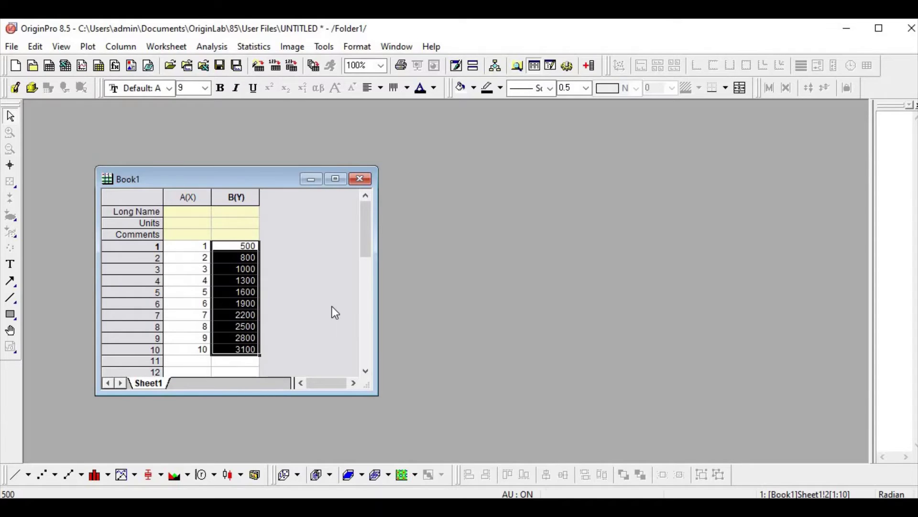
Step: Give column A the comment 'time (s)'
click(335, 313)
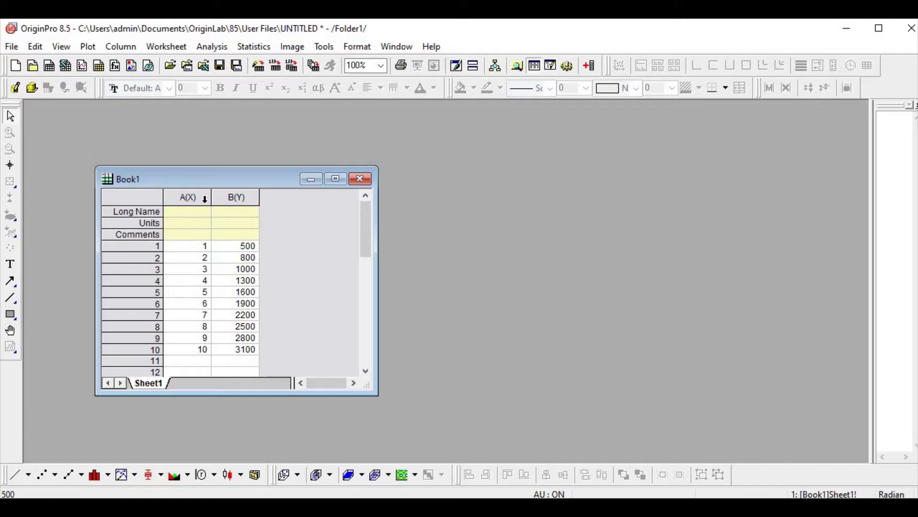
click(199, 237)
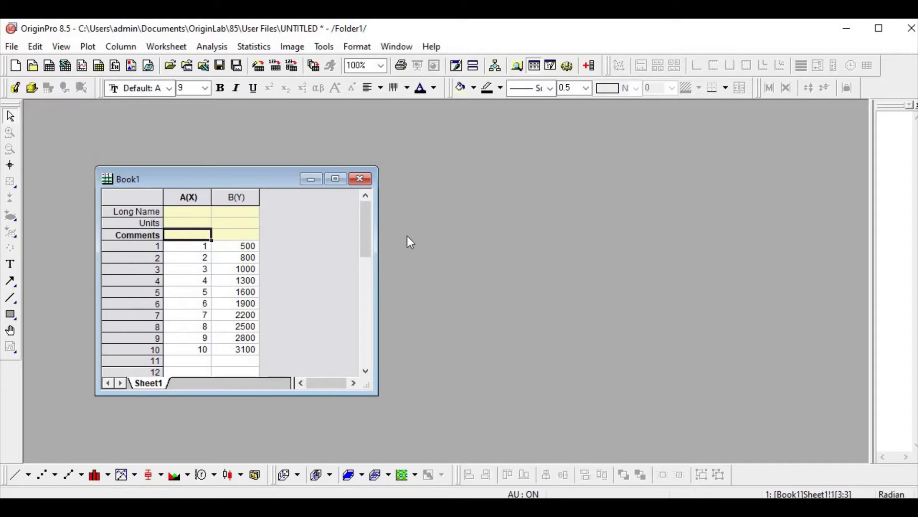
text(time)
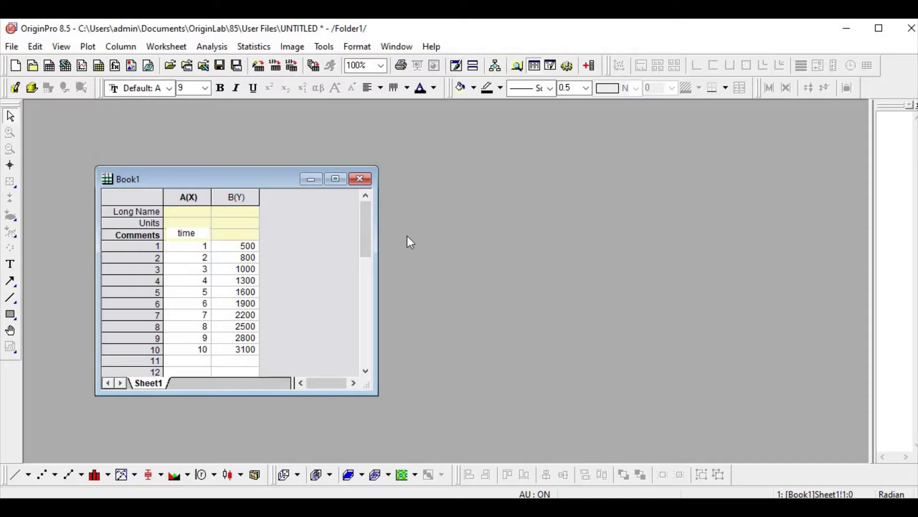
text( (s))
key(Return)
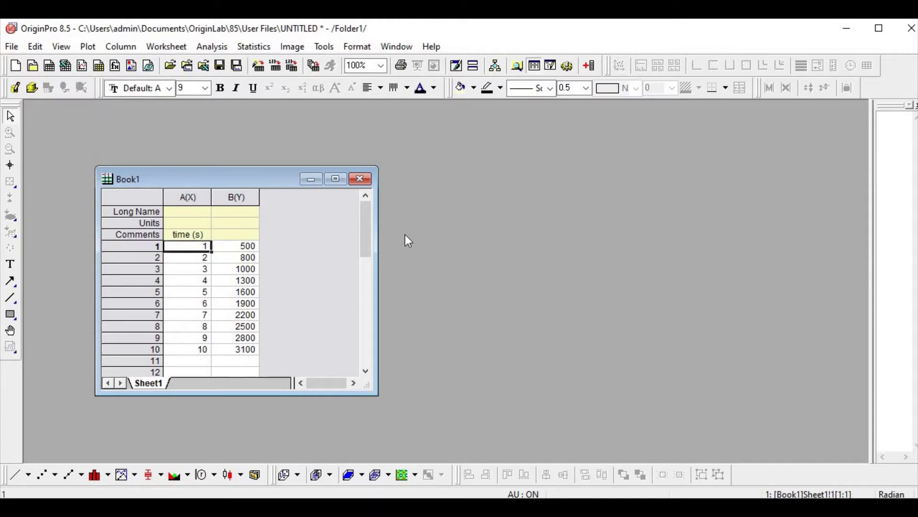
Step: Give column B the comment 'concentration (M)'
click(243, 232)
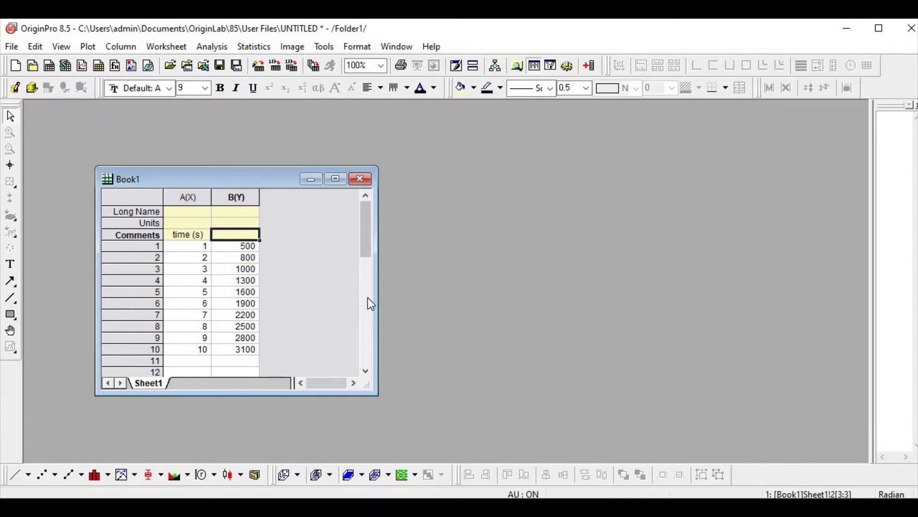
text(conc)
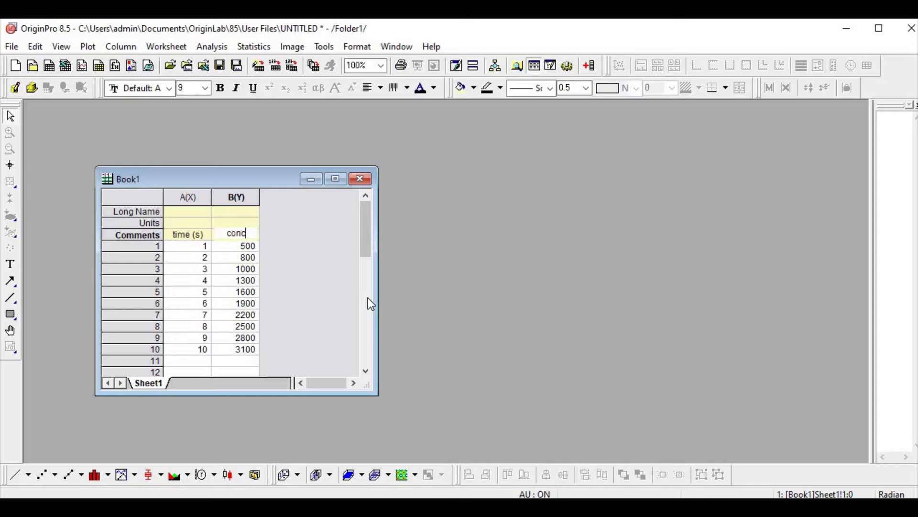
text(entration (M))
key(Return)
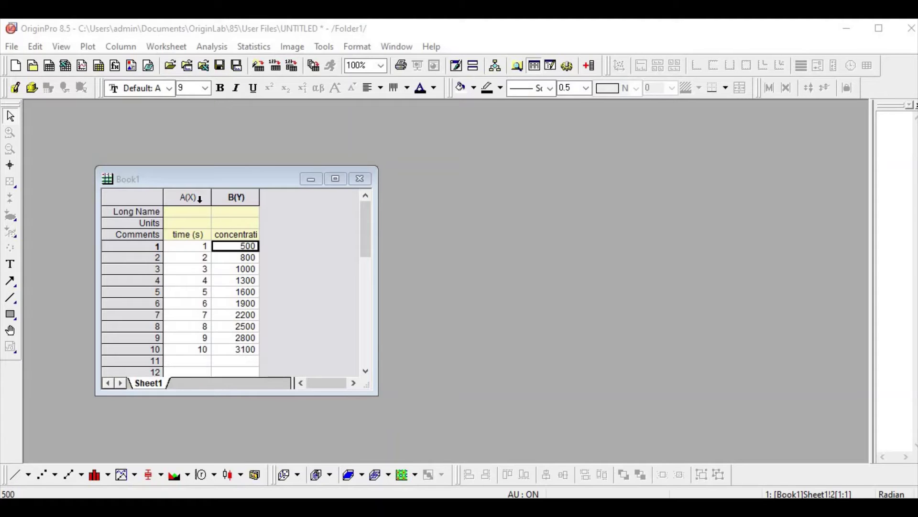
Step: Select columns A and B and plot them as a line graph
drag(200, 198, 235, 198)
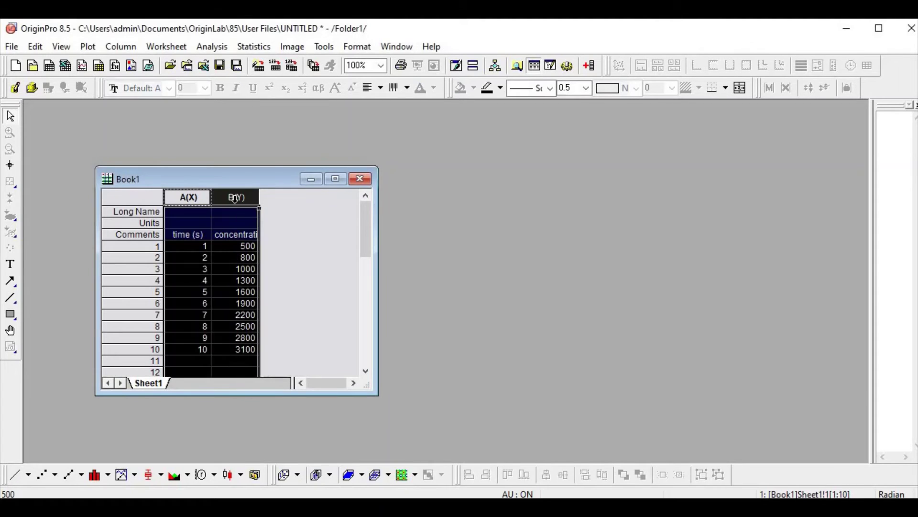
right_click(217, 290)
mouse_move(348, 42)
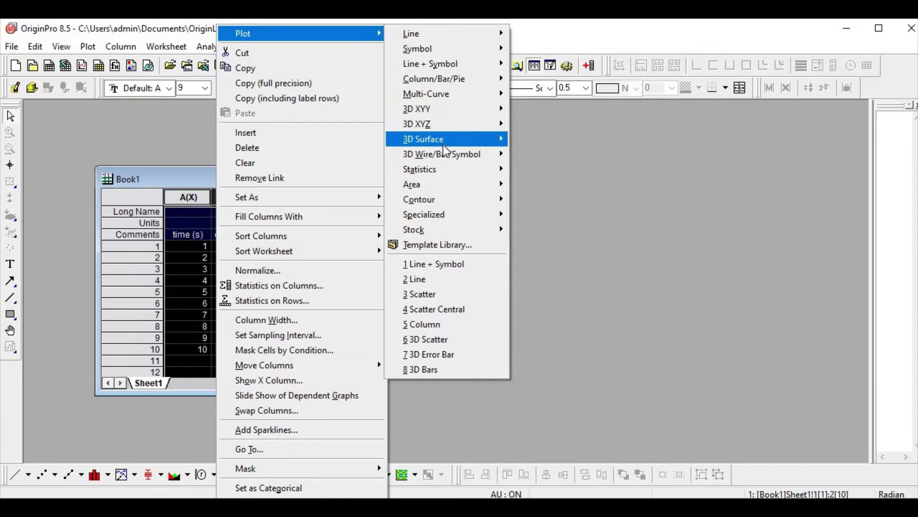
mouse_move(432, 37)
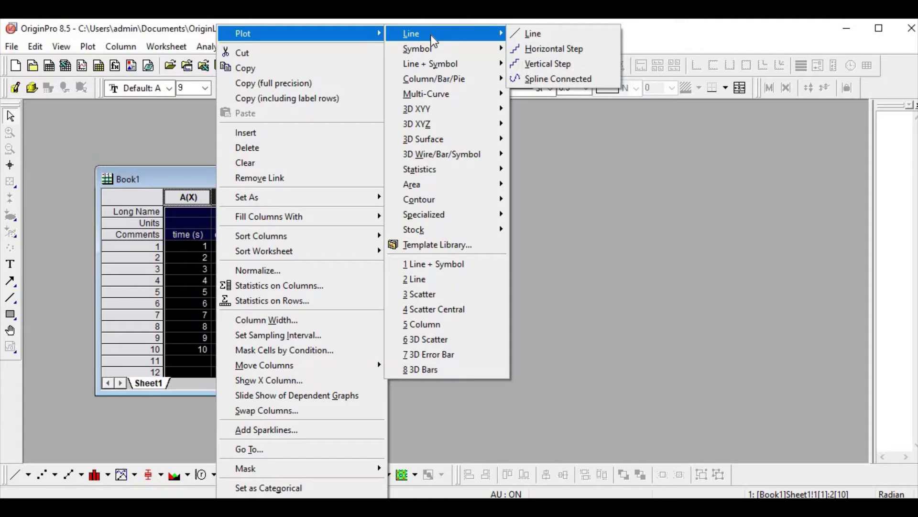
click(532, 33)
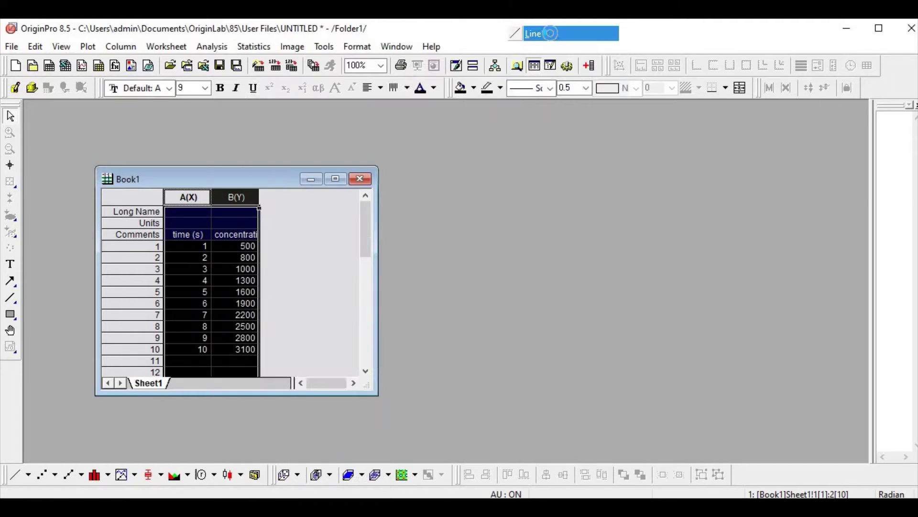
Step: Move the graph aside and plot the two columns as a scatter graph
drag(349, 221, 514, 164)
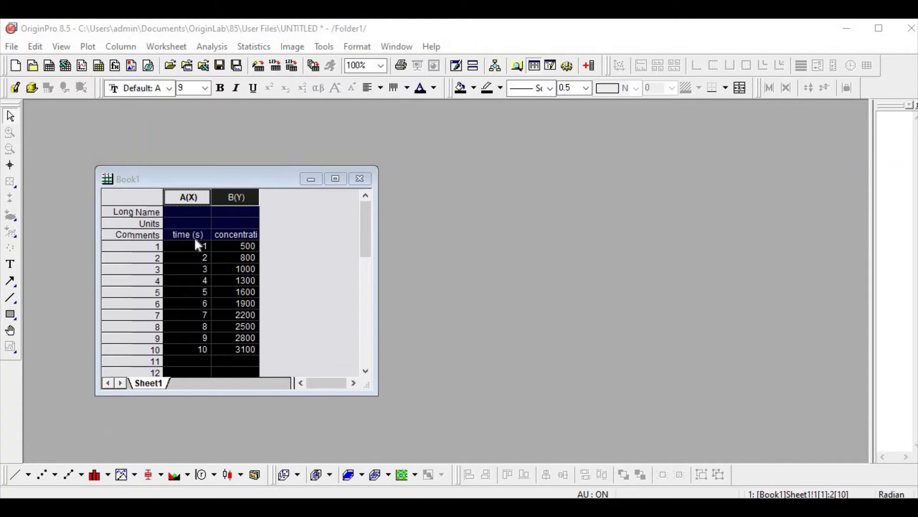
right_click(202, 228)
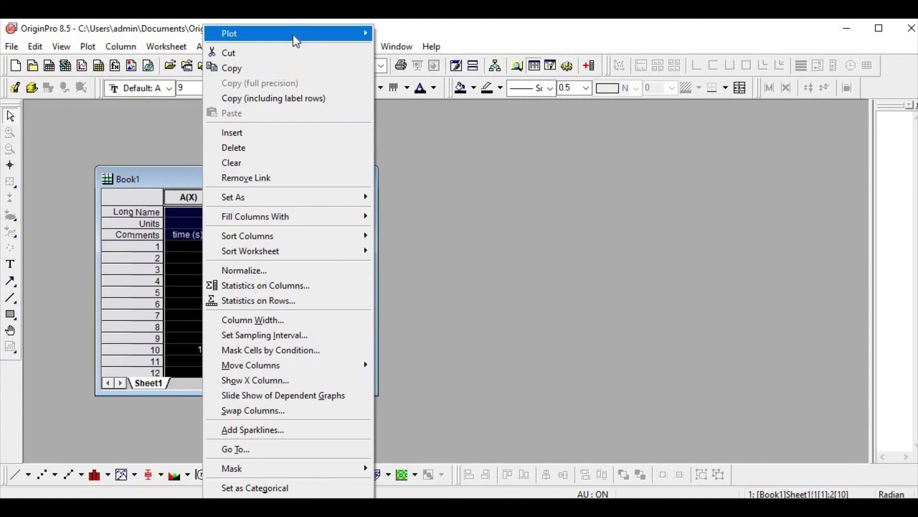
mouse_move(293, 35)
mouse_move(477, 33)
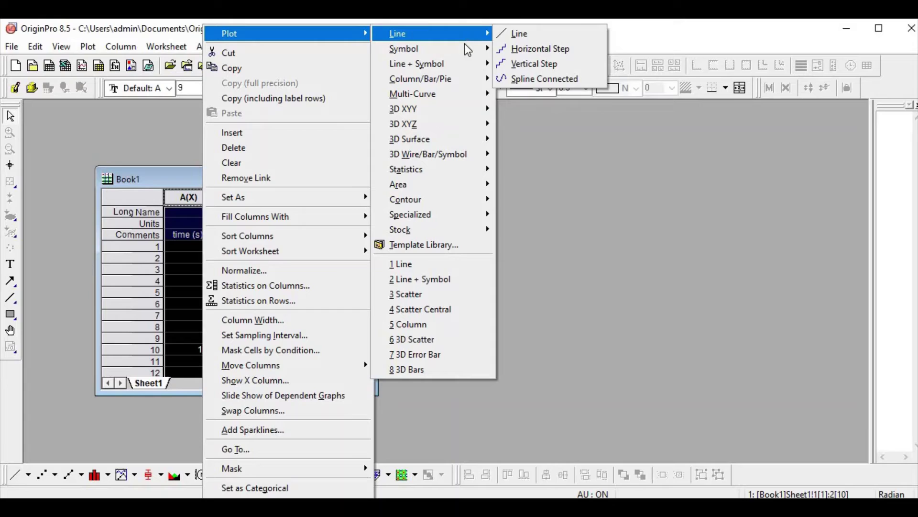
click(533, 49)
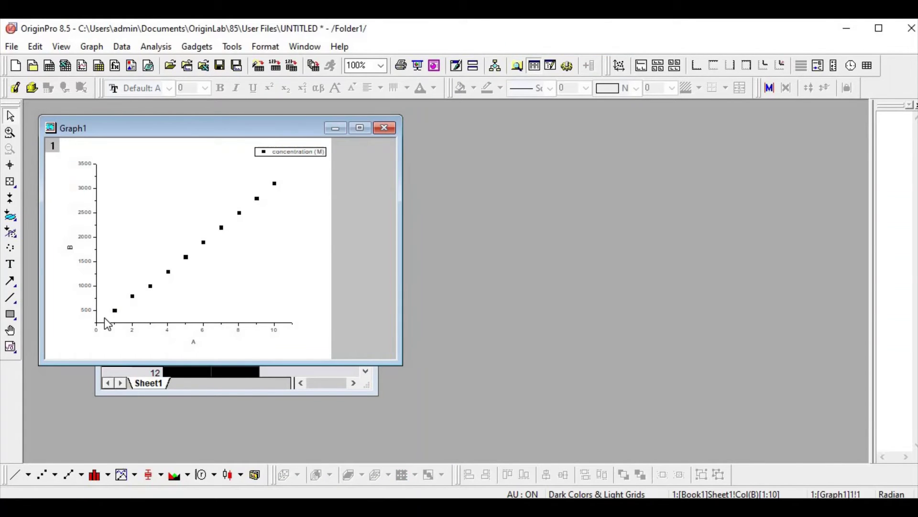
Step: Maximize Graph1 and select its scatter data points
click(360, 128)
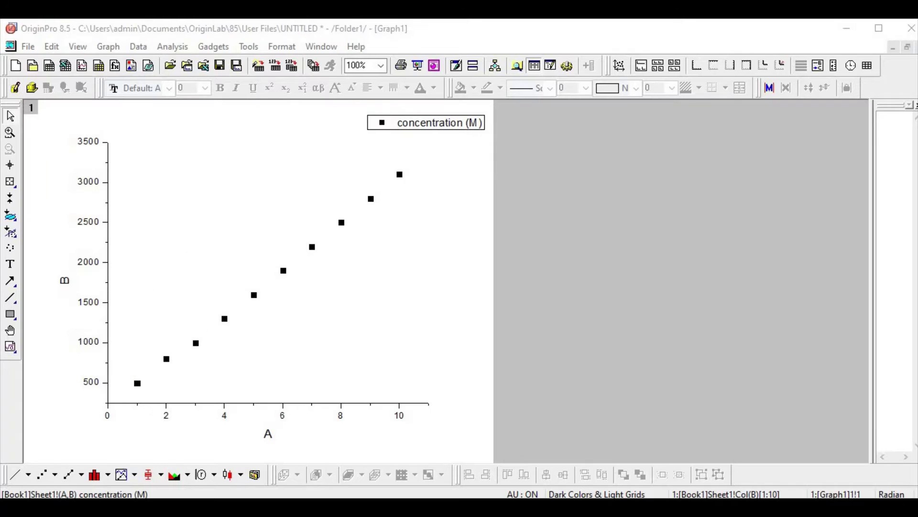
click(284, 275)
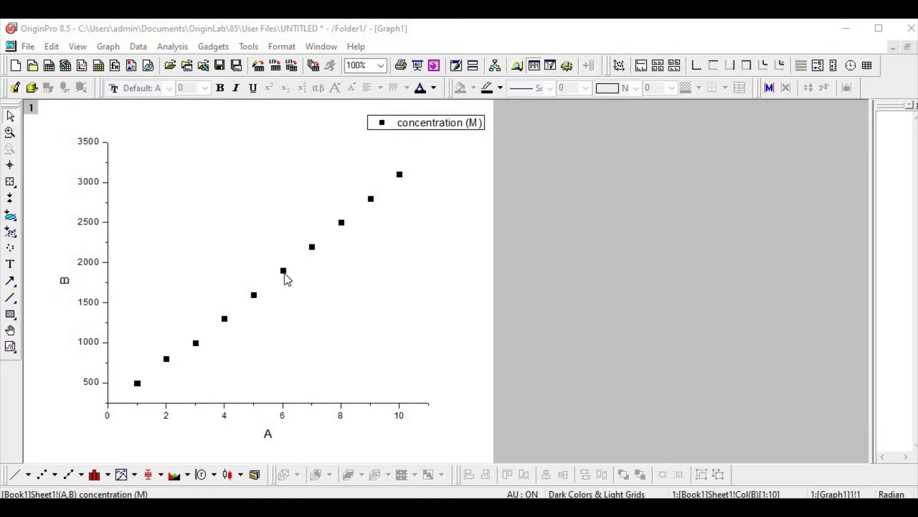
Step: In Plot Details, change the symbol shape to a filled circle and apply it
double_click(284, 272)
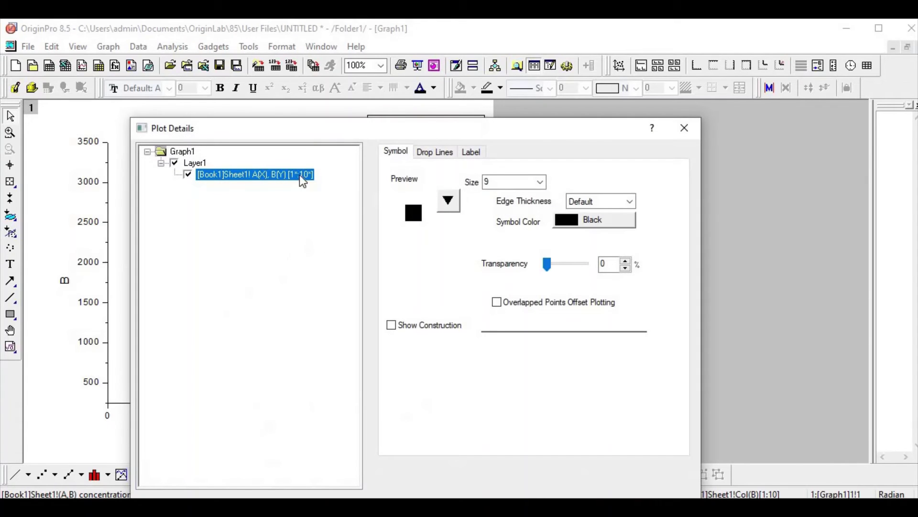
drag(309, 132, 291, 100)
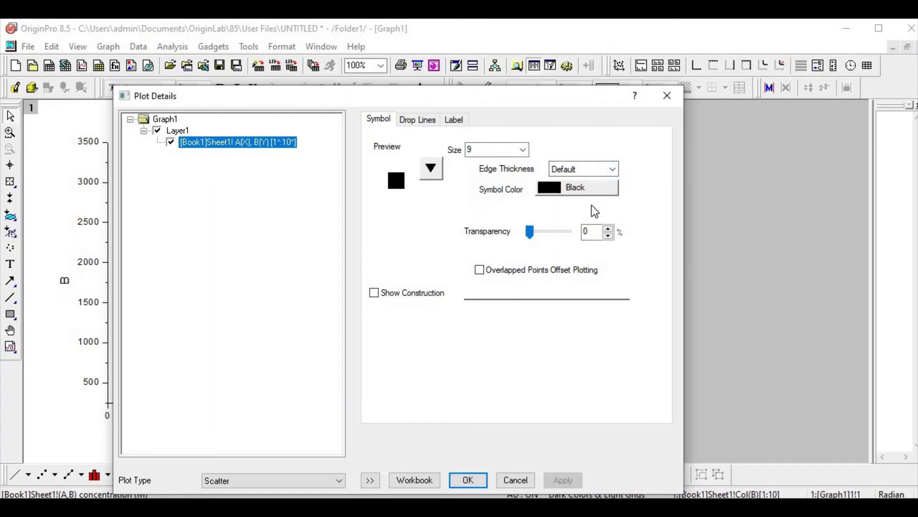
click(417, 121)
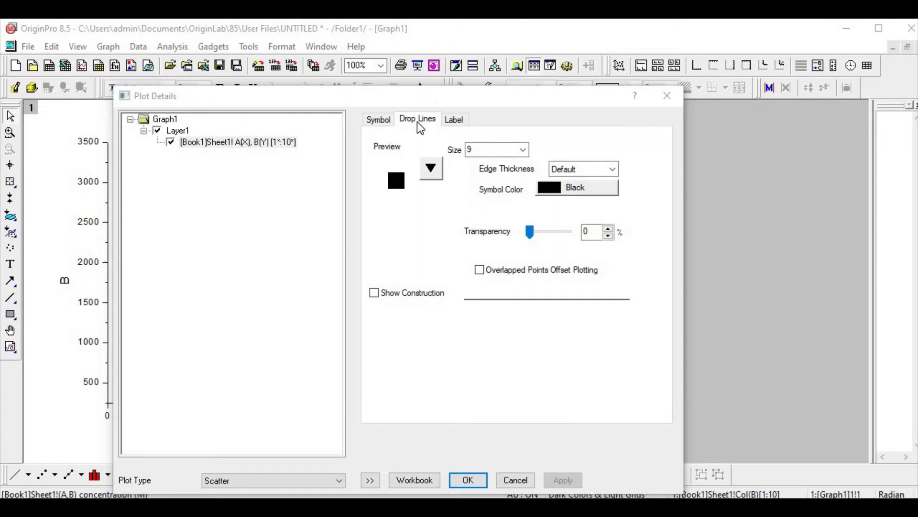
click(455, 119)
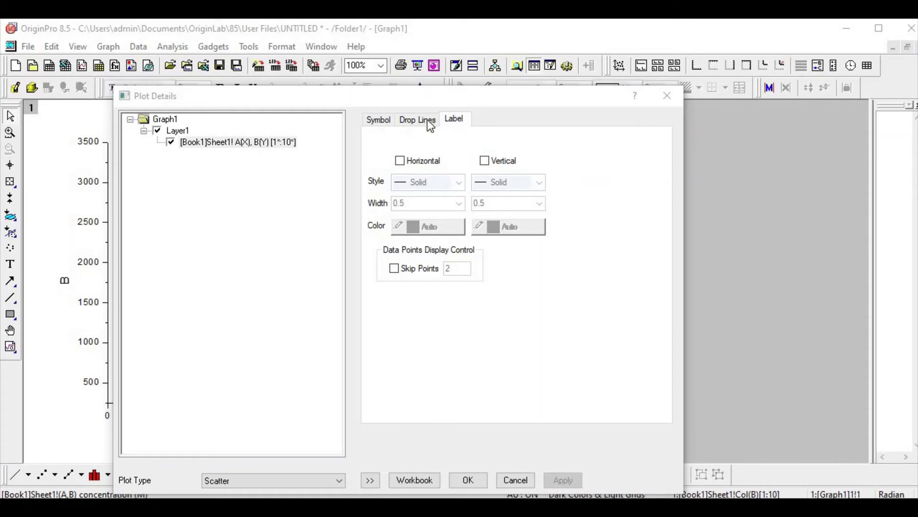
click(381, 119)
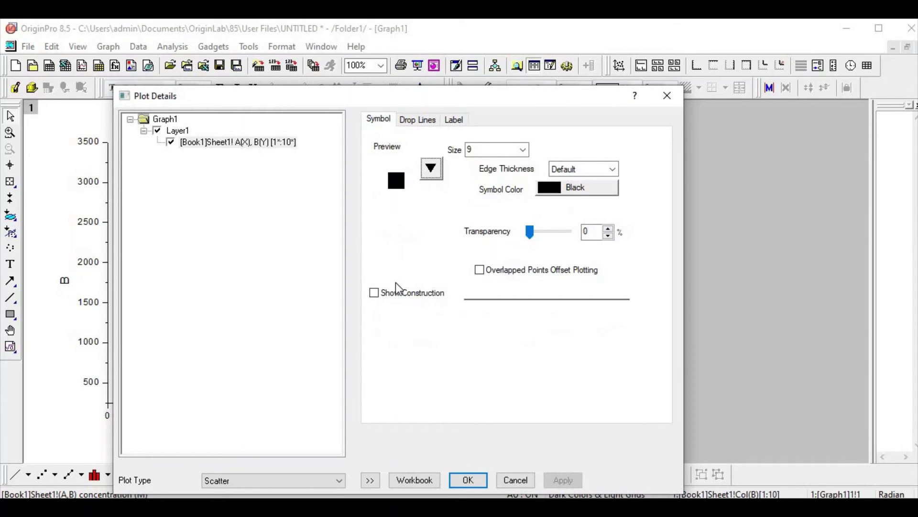
click(433, 174)
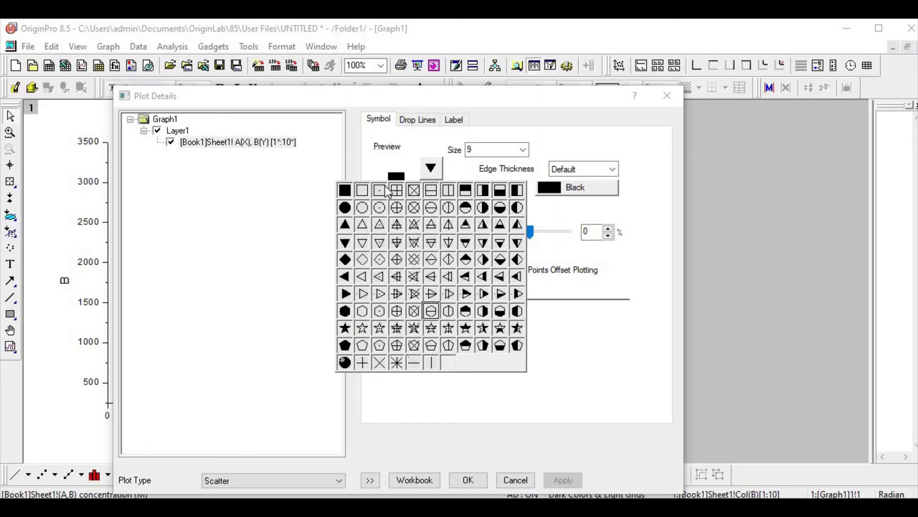
click(346, 209)
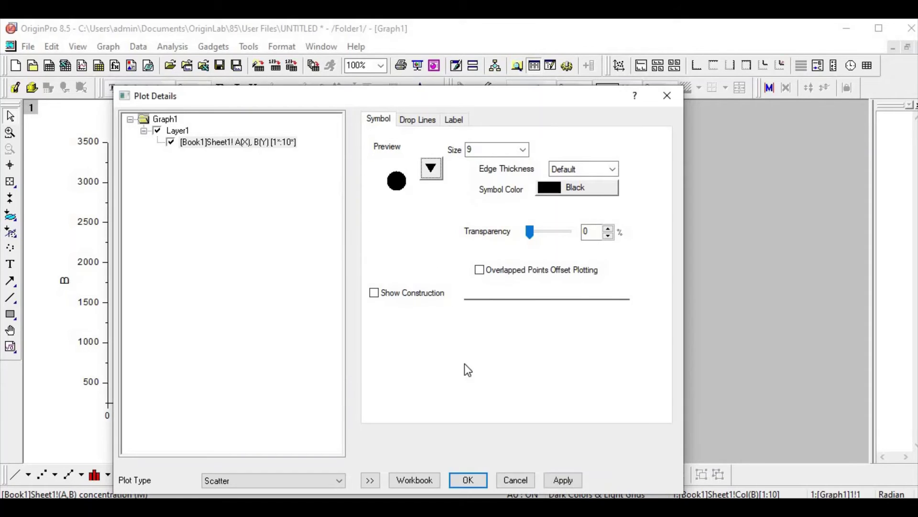
click(469, 480)
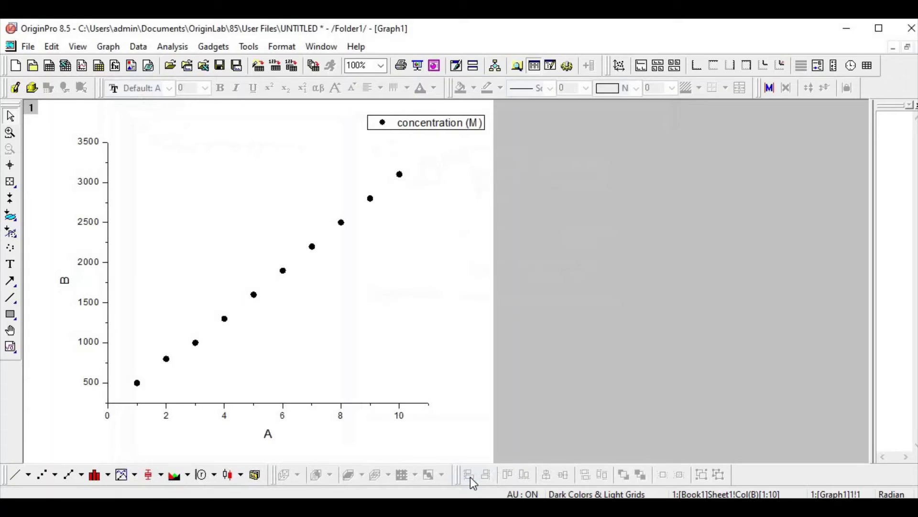
Step: Switch the data symbols to the ball shape at size 15
double_click(312, 247)
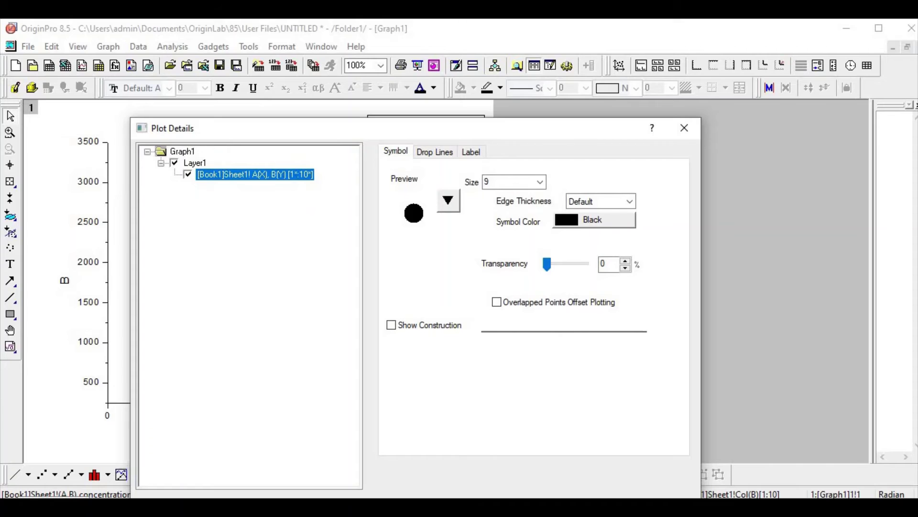
click(450, 201)
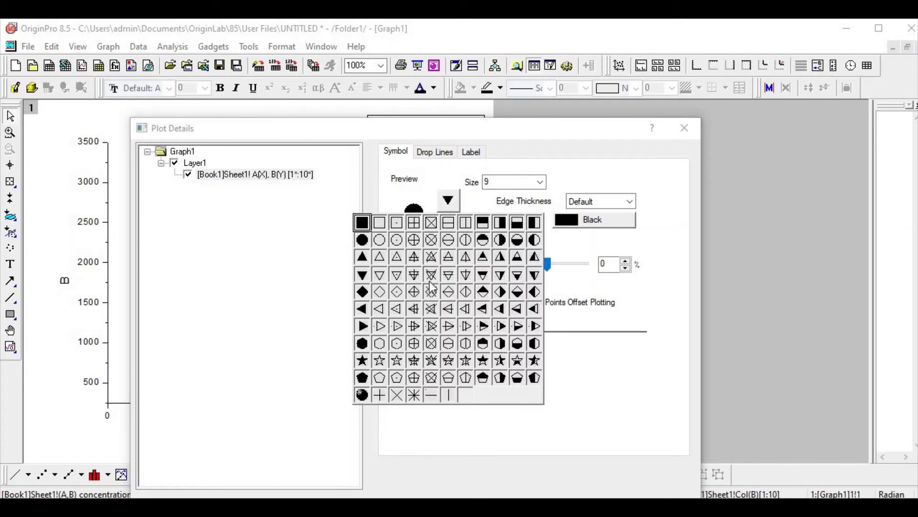
click(361, 395)
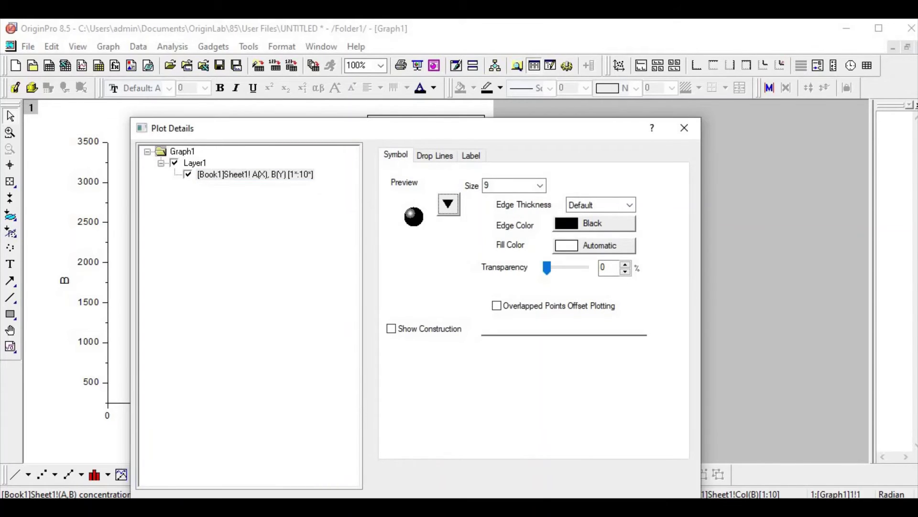
click(540, 186)
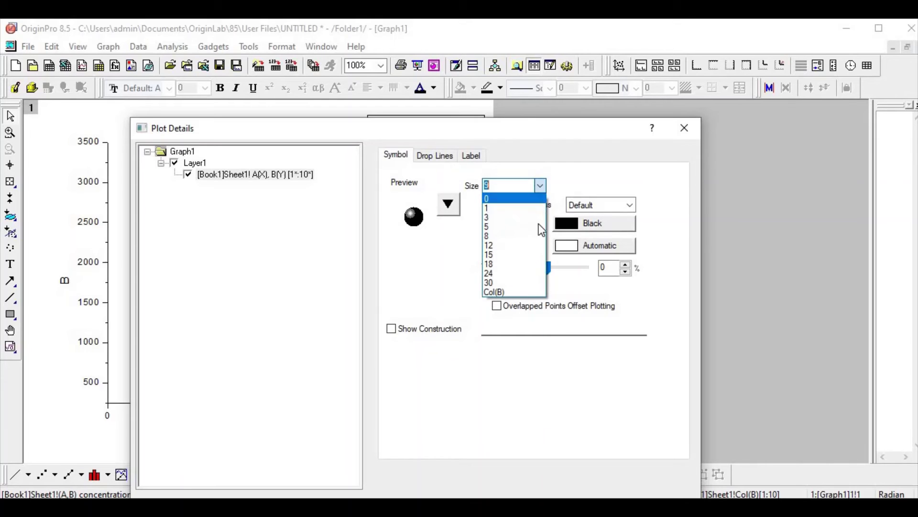
click(528, 257)
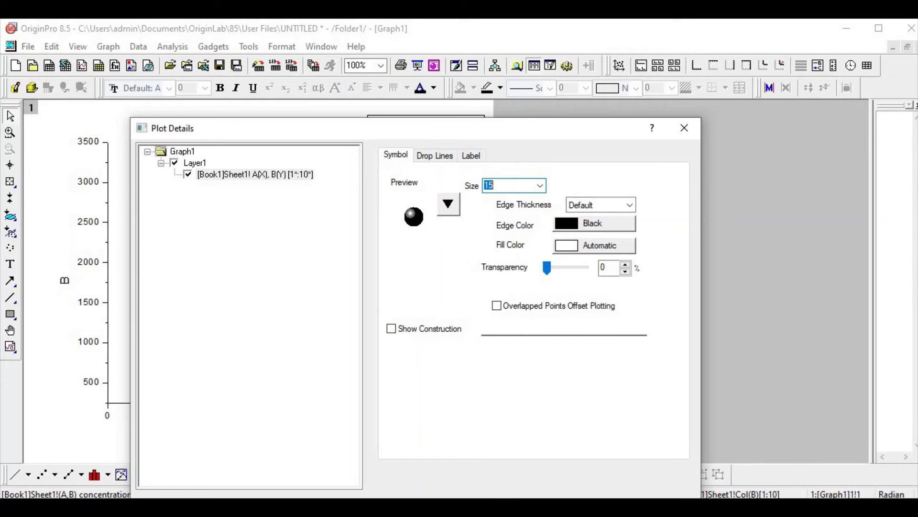
key(Return)
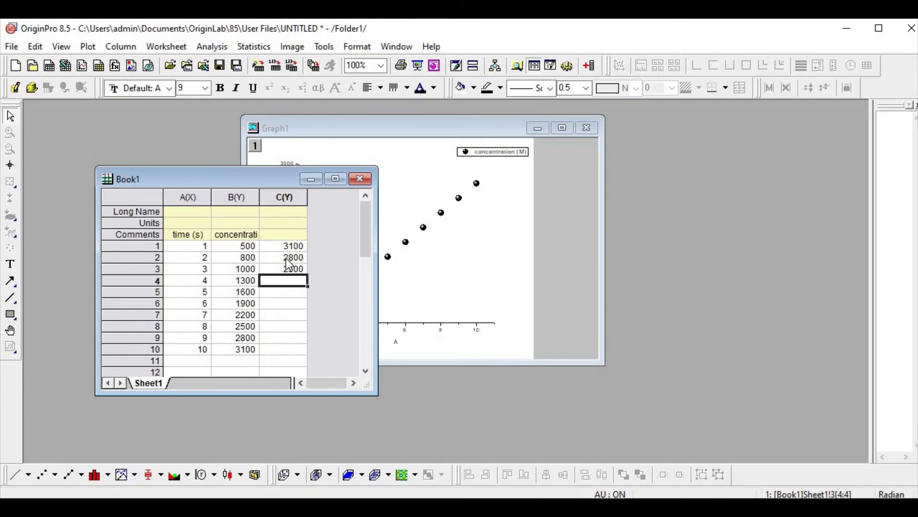
Step: Extend column C from 3100 down to 400, then select columns A, B and C
drag(282, 248, 300, 357)
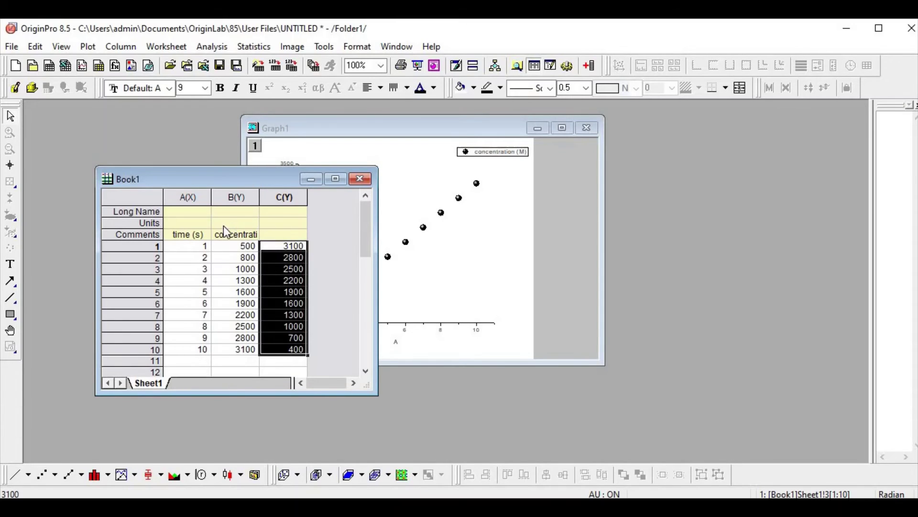
drag(188, 197, 285, 211)
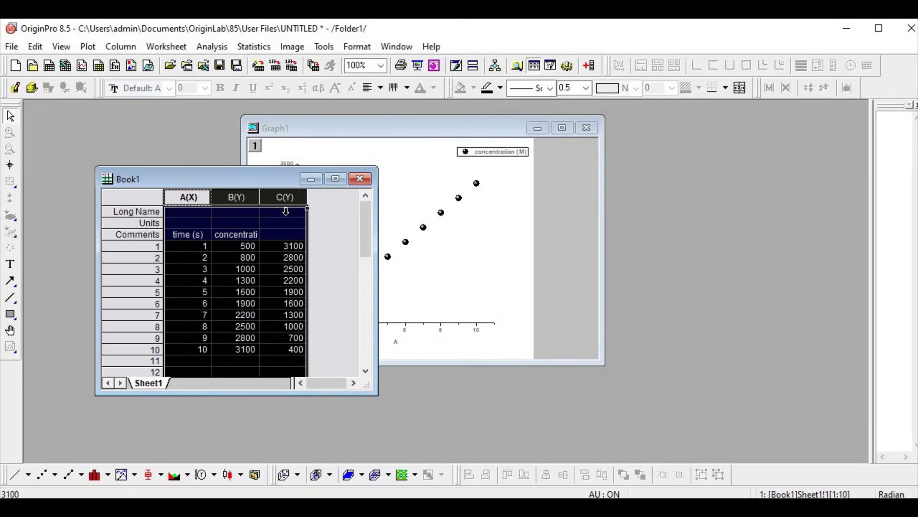
Step: Plot columns A, B and C as a scatter graph and maximize Graph2
right_click(243, 226)
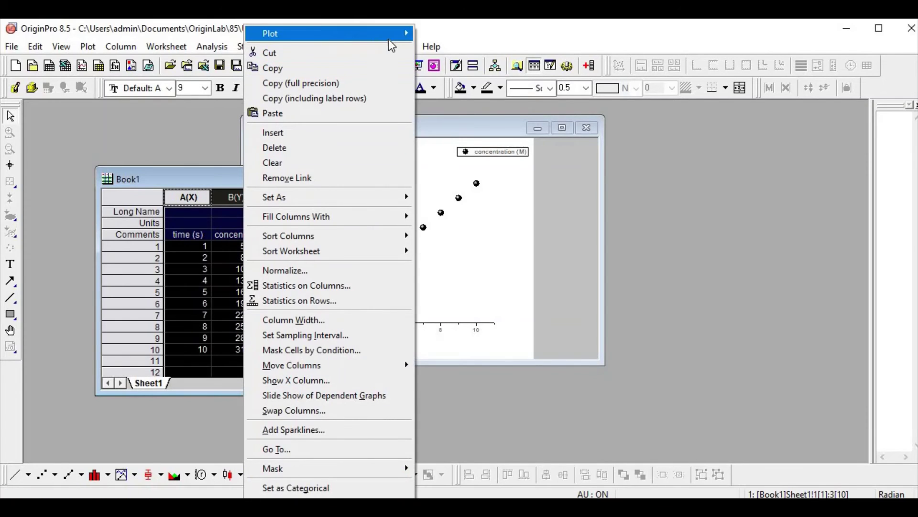
mouse_move(392, 33)
mouse_move(445, 45)
click(572, 49)
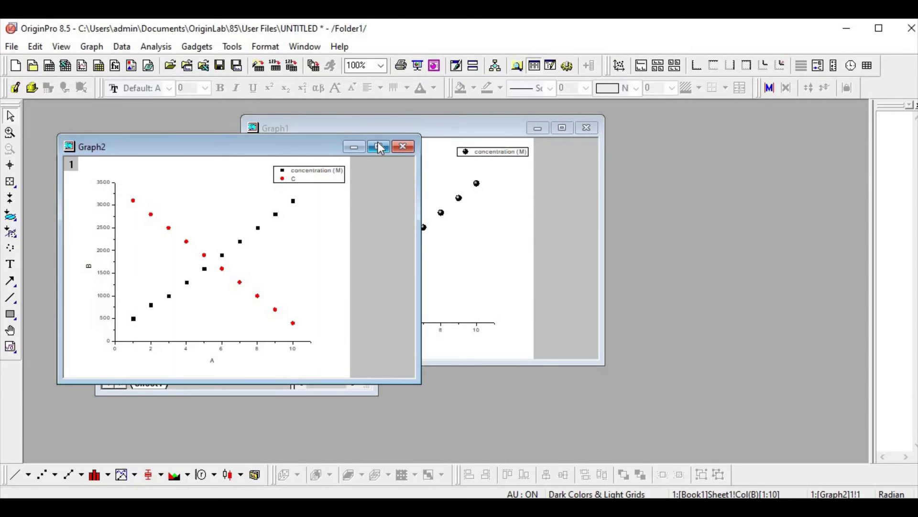
click(379, 146)
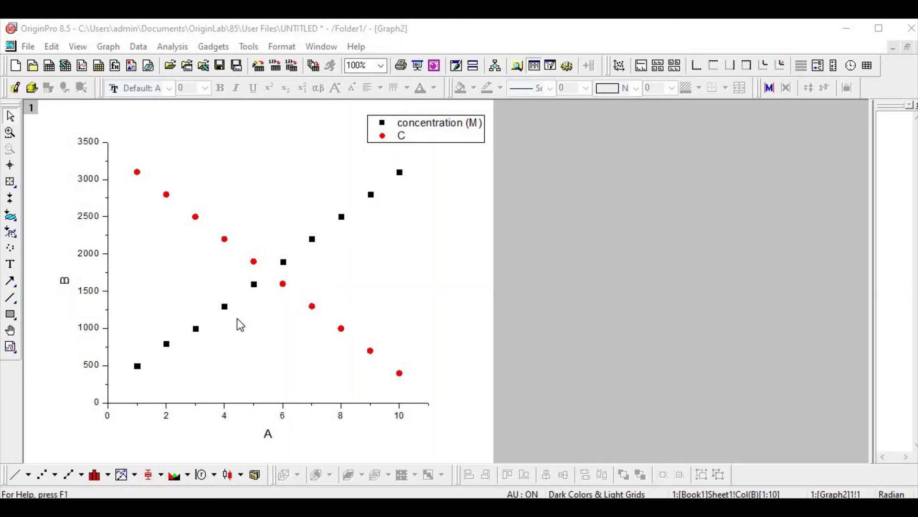
Step: Open Plot Details for Graph2 and set the group edit mode to Independent
click(257, 265)
double_click(257, 266)
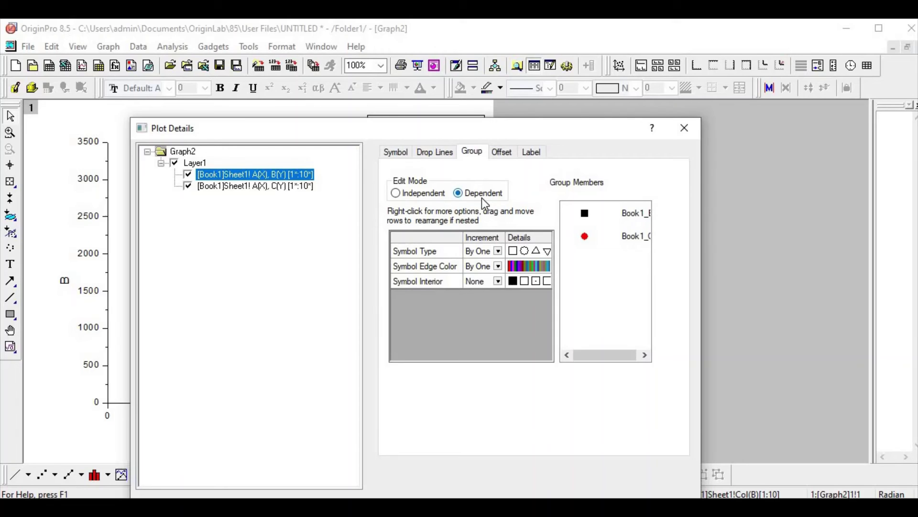
click(396, 194)
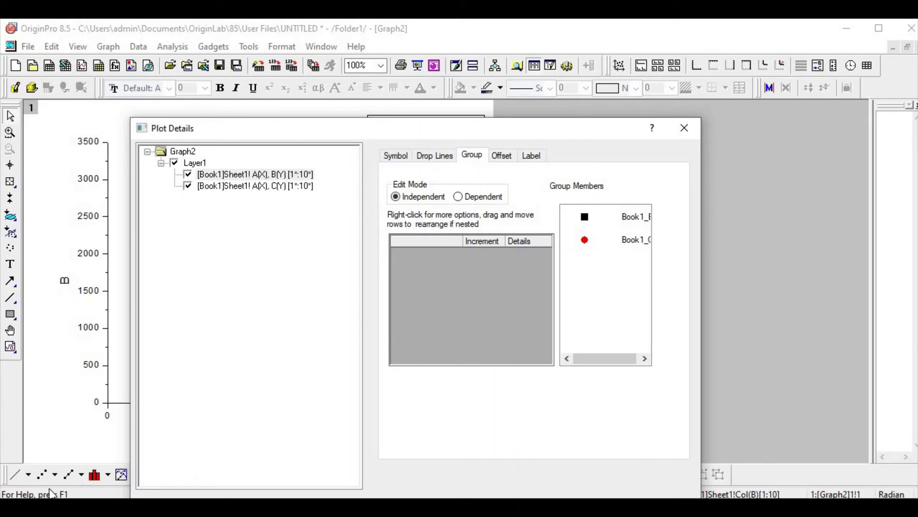
click(472, 157)
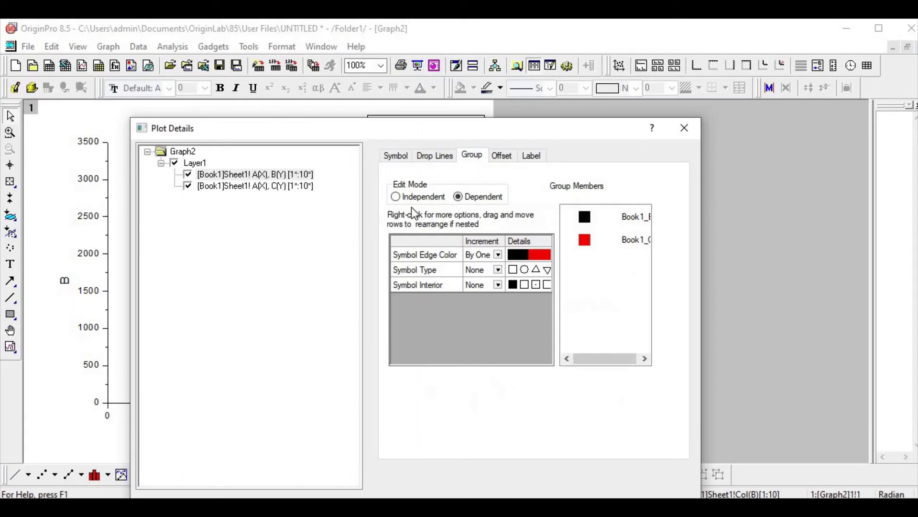
Step: Confirm Independent grouping and give the selected series size 15 ball symbols
click(397, 197)
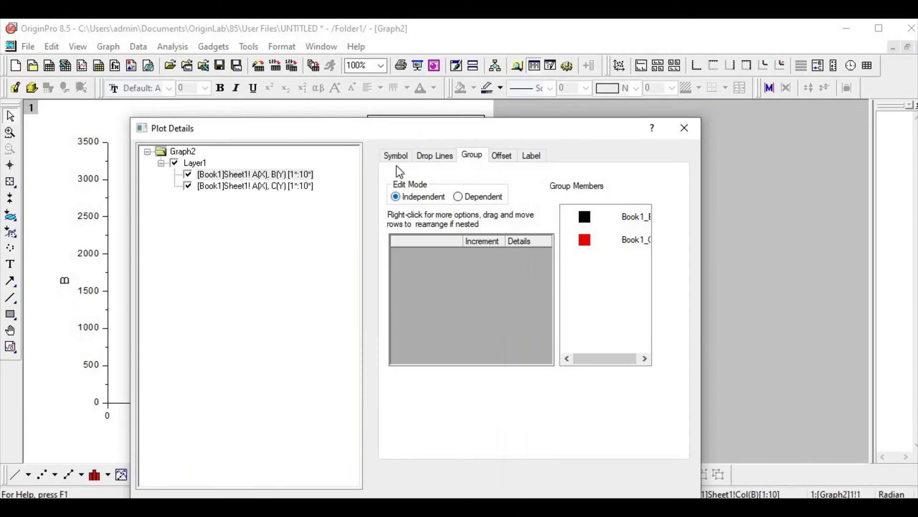
click(396, 158)
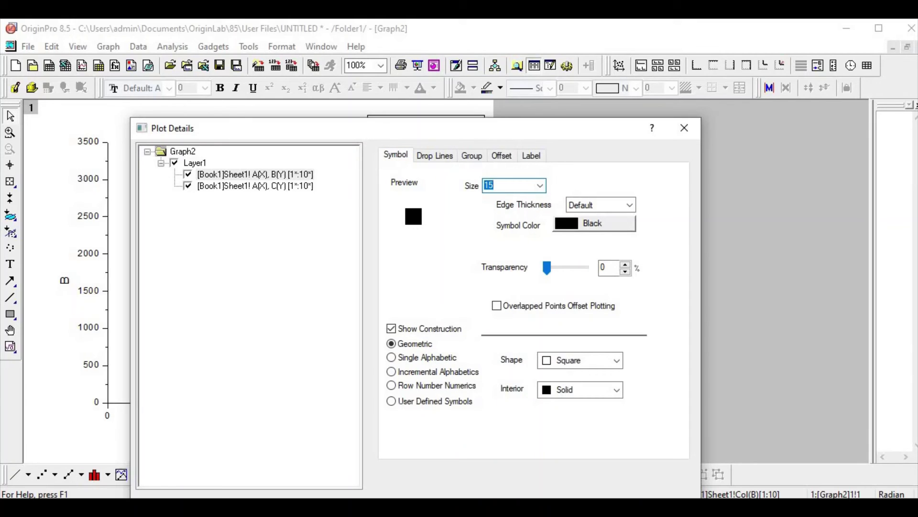
click(472, 156)
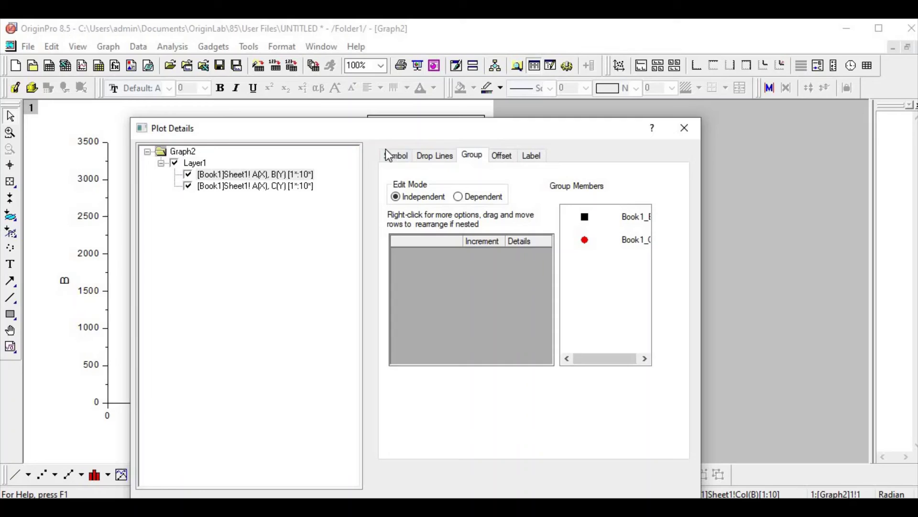
click(396, 158)
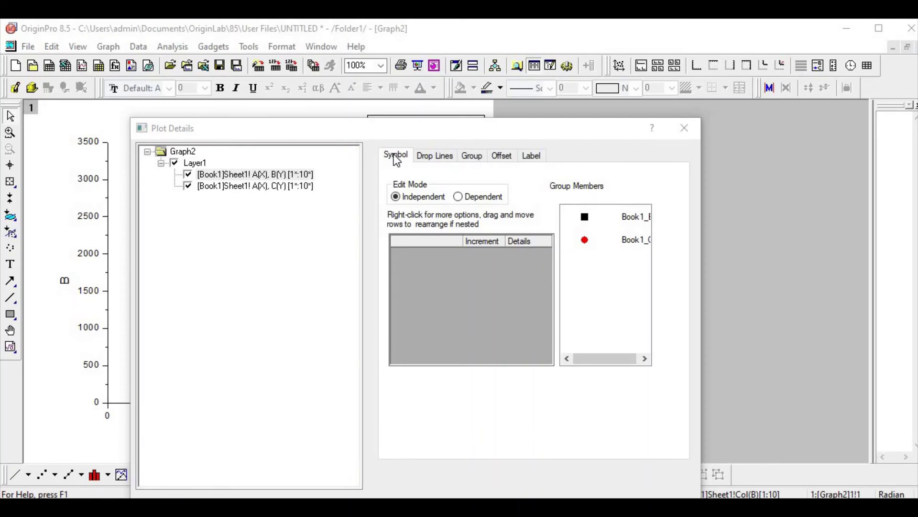
click(448, 205)
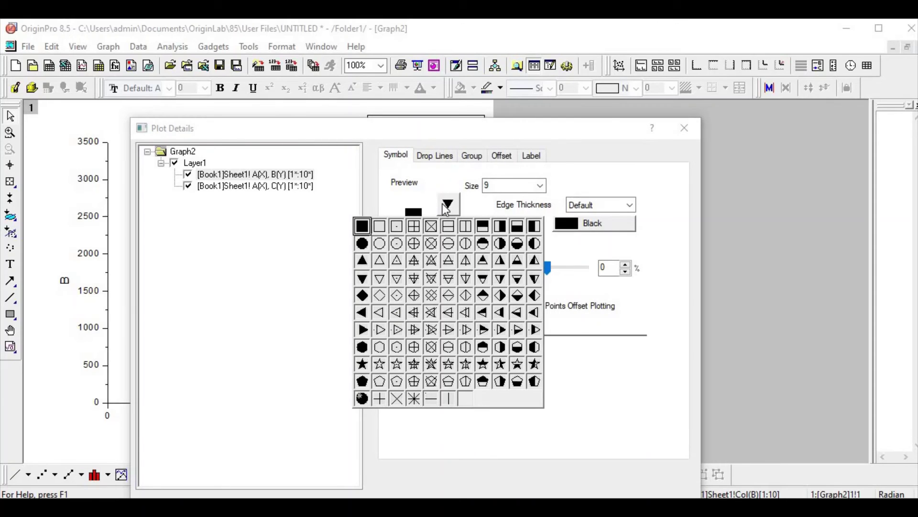
click(362, 398)
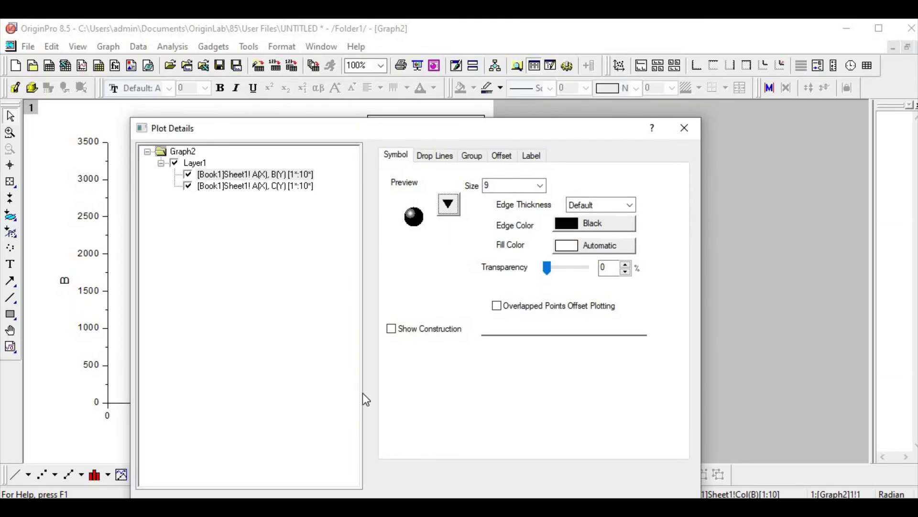
click(540, 186)
click(495, 253)
Step: Give the red C series size 15 ball symbols and apply the changes
click(254, 186)
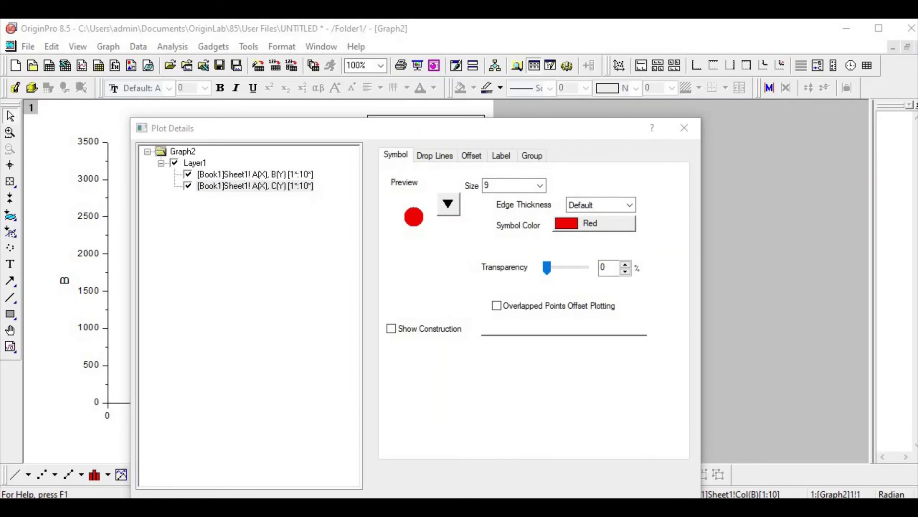
click(449, 204)
click(359, 398)
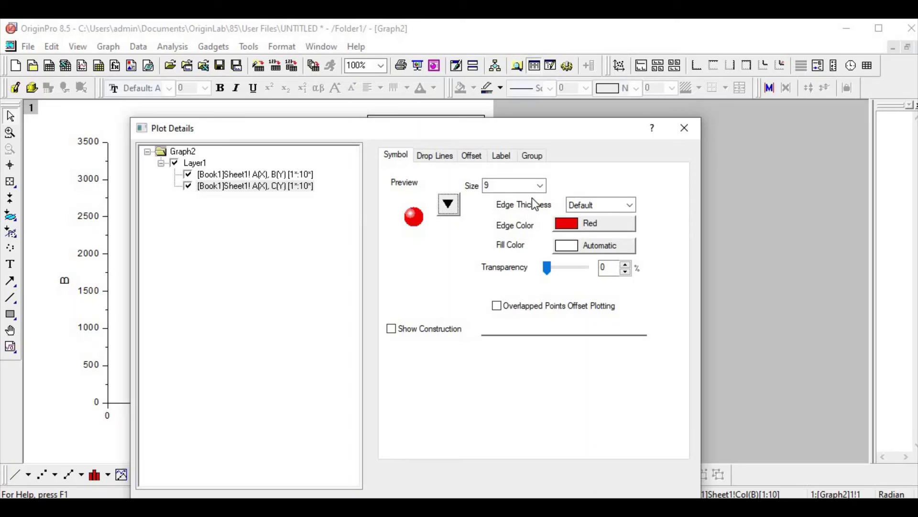
click(535, 190)
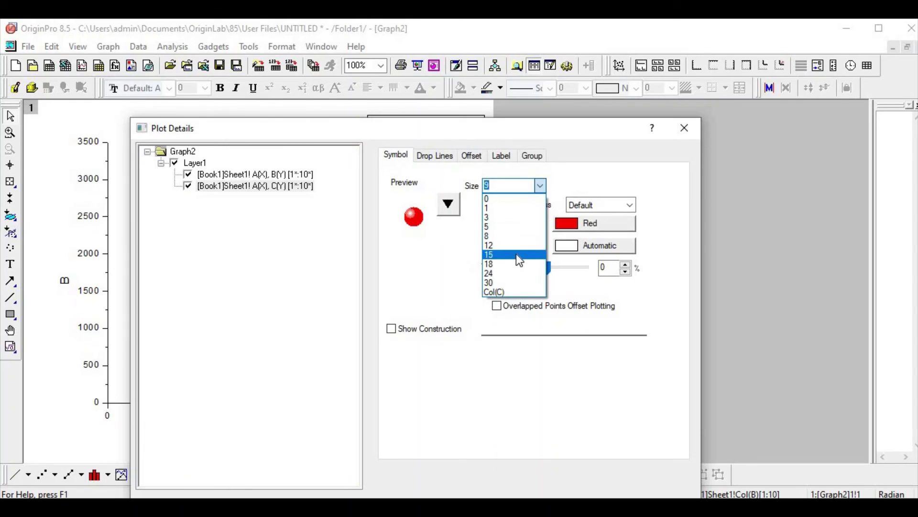
click(515, 253)
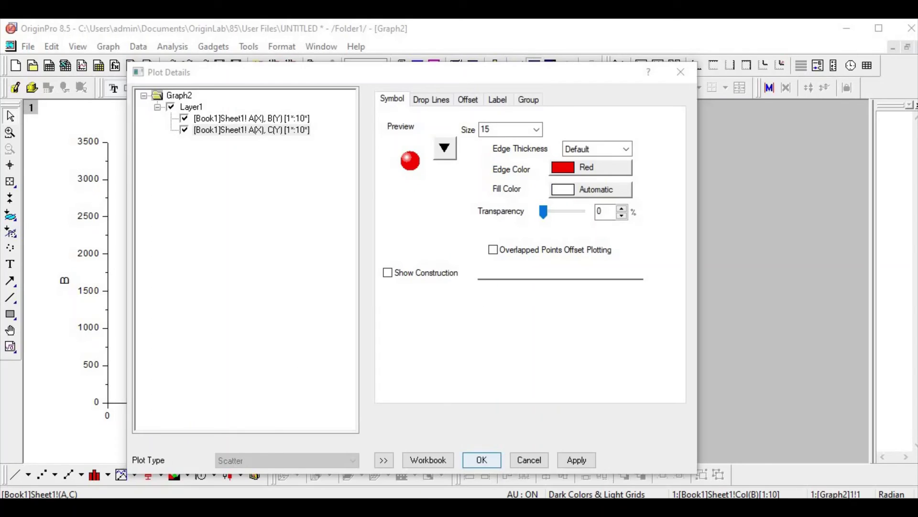
click(477, 459)
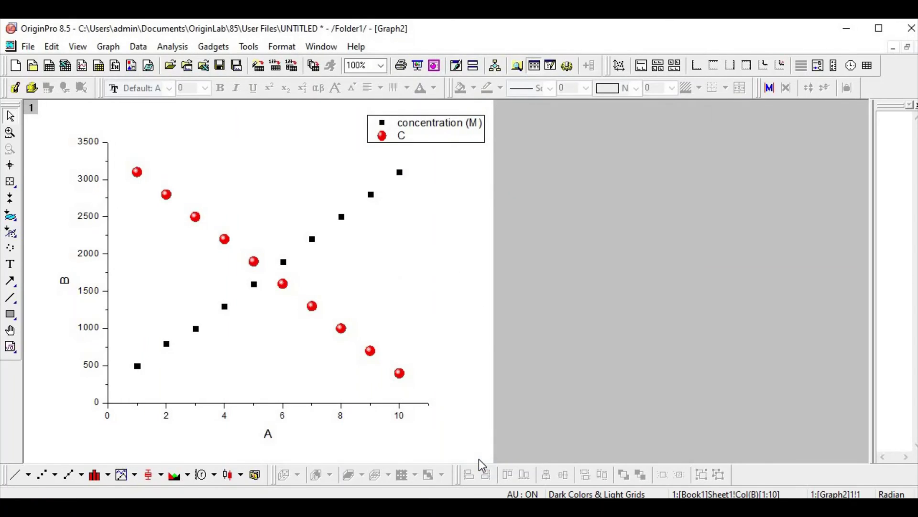
Step: Give the black concentration (M) series ball symbols at size 15 in Plot Details
double_click(312, 241)
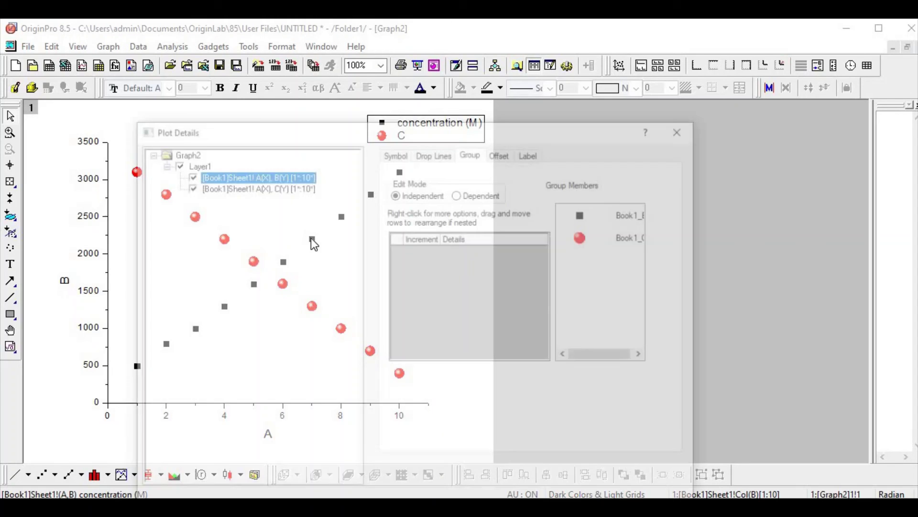
click(398, 151)
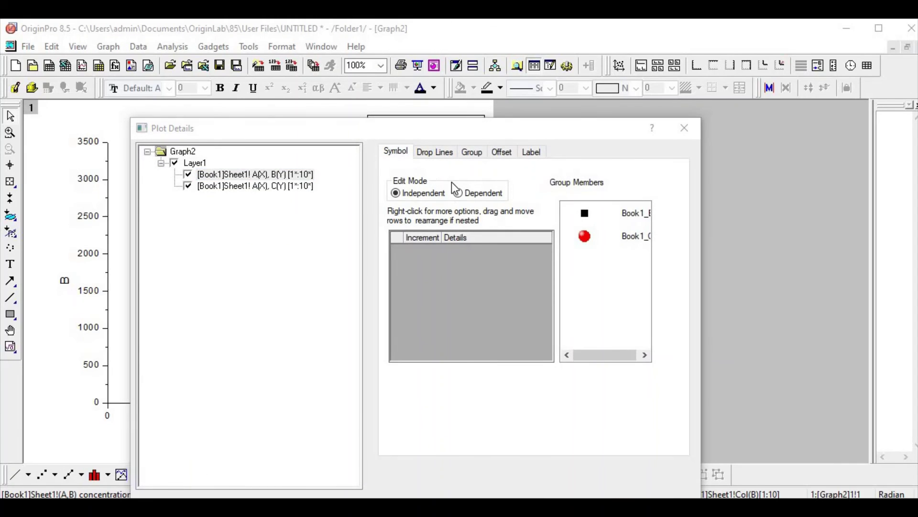
click(448, 200)
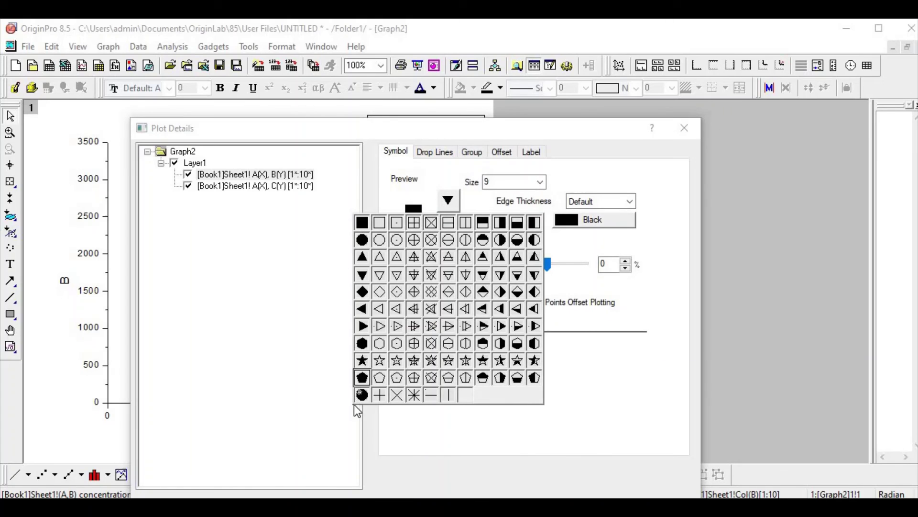
click(362, 395)
click(540, 185)
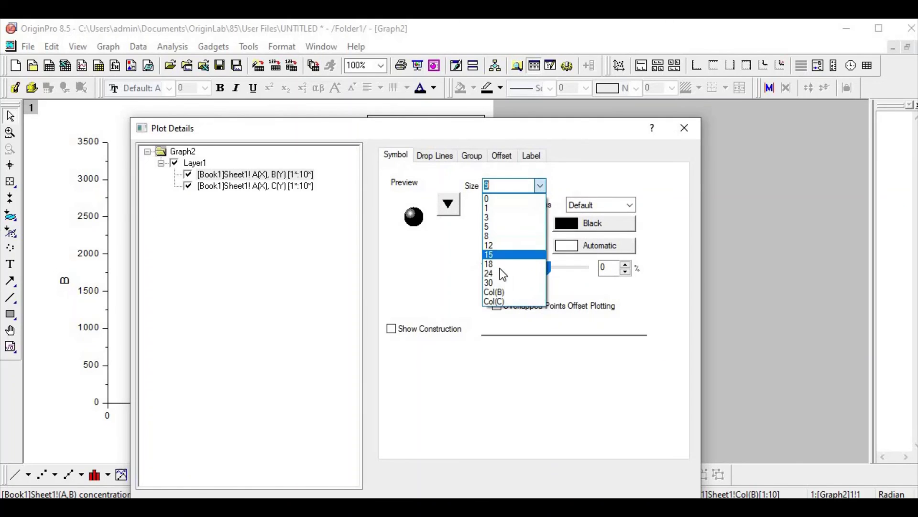
click(492, 254)
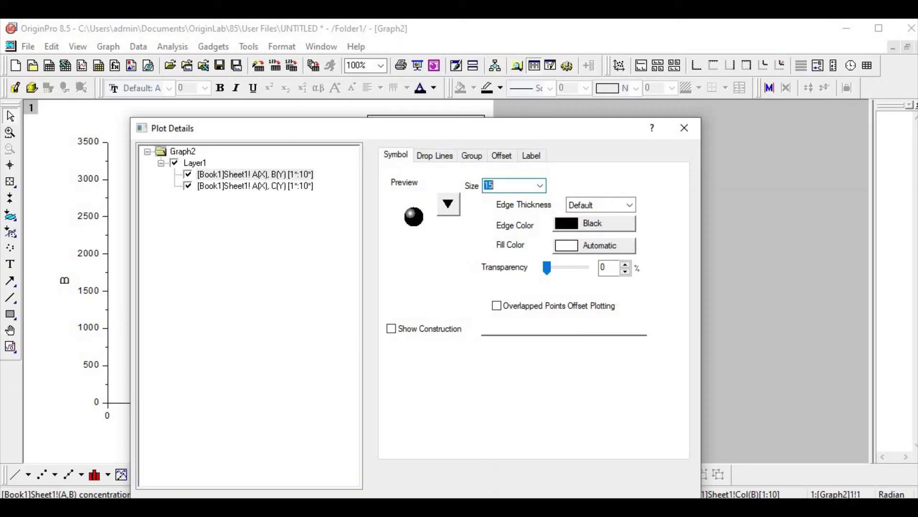
key(Return)
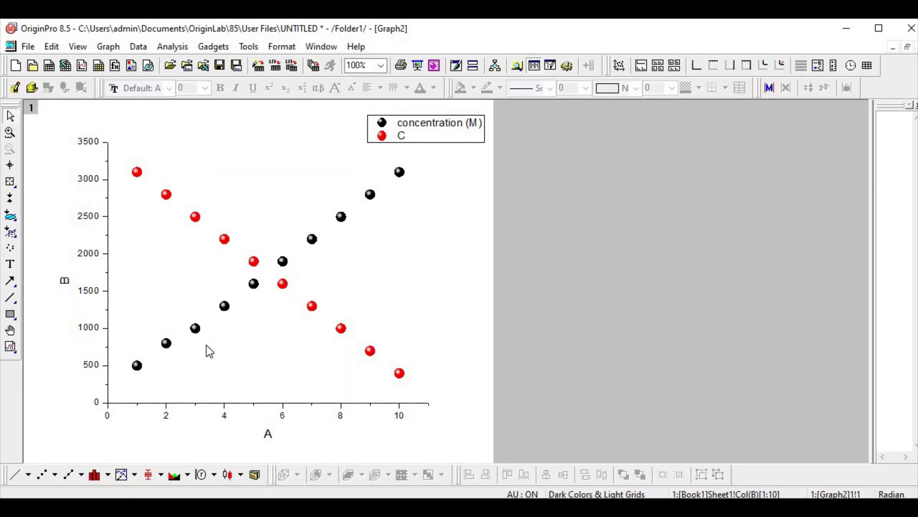